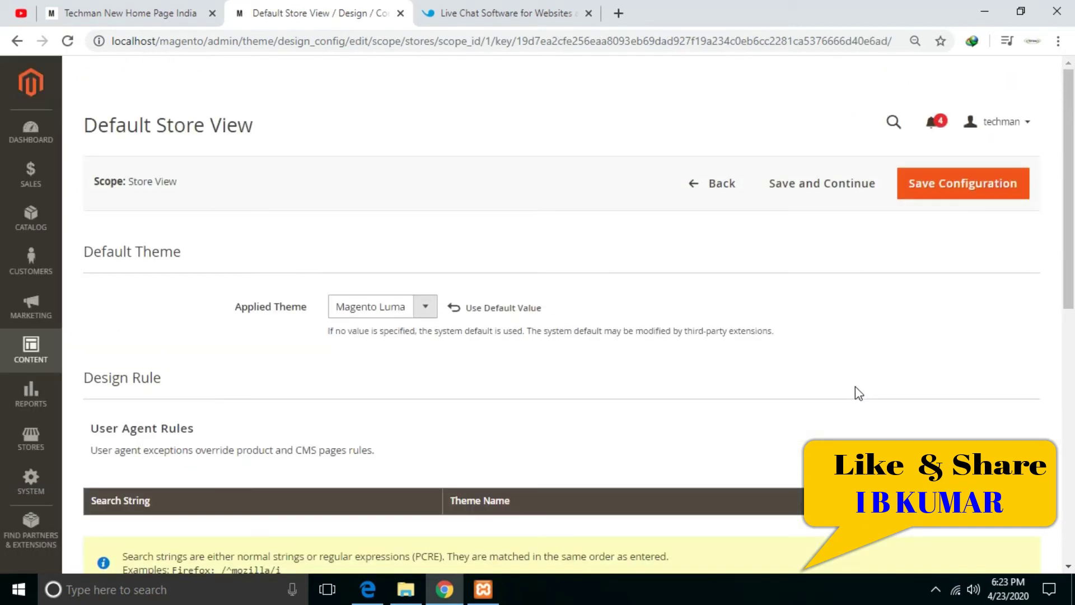
# - Scroll down the Default Store View design configuration to the Other Settings sections
pyautogui.moveTo(1069, 256); pyautogui.dragTo(1053, 442)
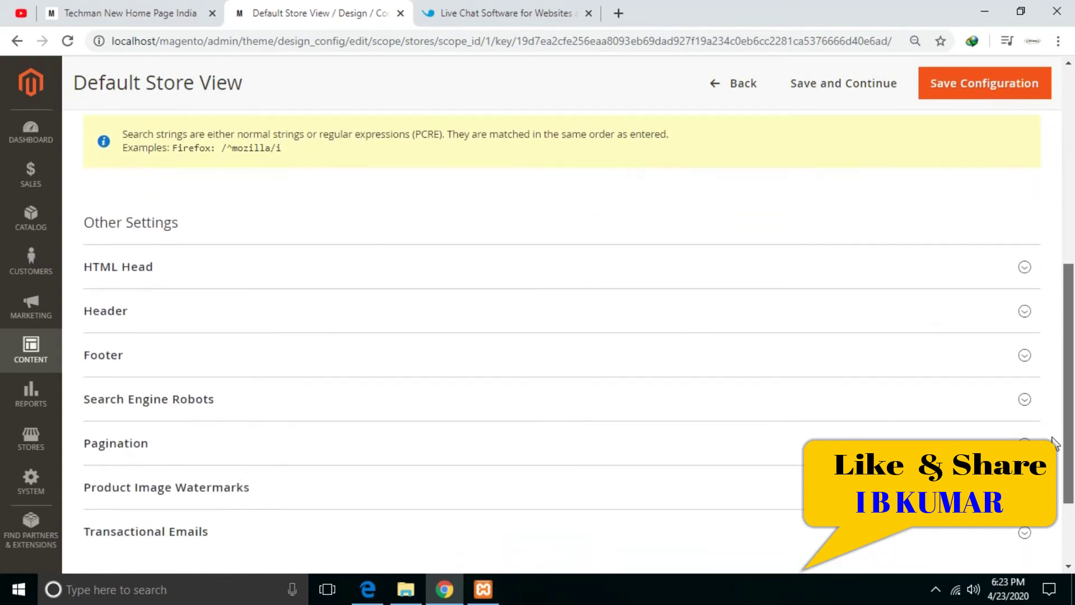
# - Expand the Footer section and copy the widget script from Userlike's Install tab
pyautogui.click(174, 362)
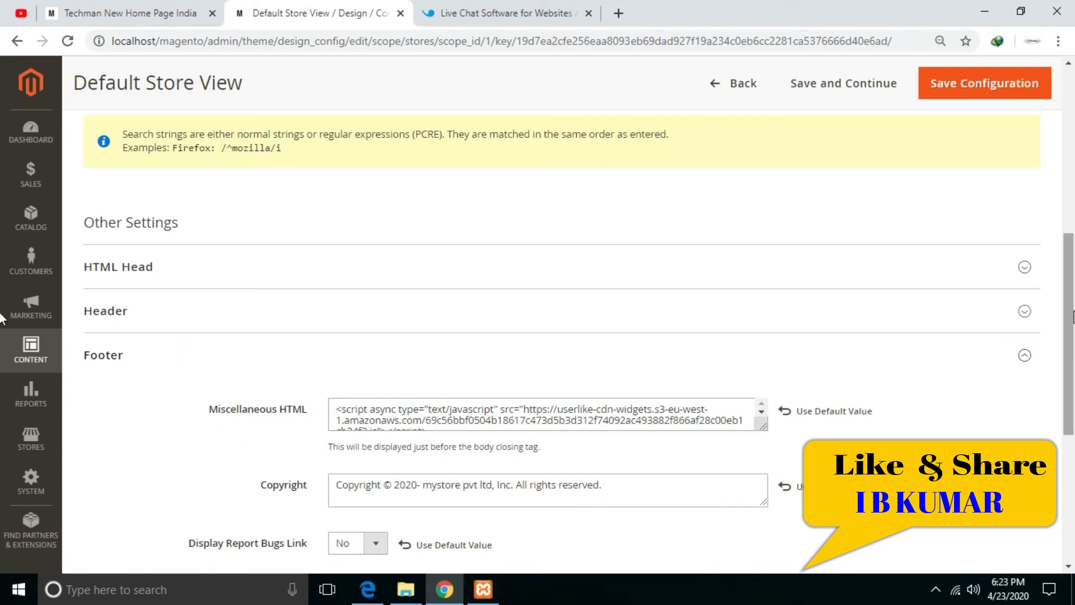
pyautogui.scroll(-1, 1058, 313)
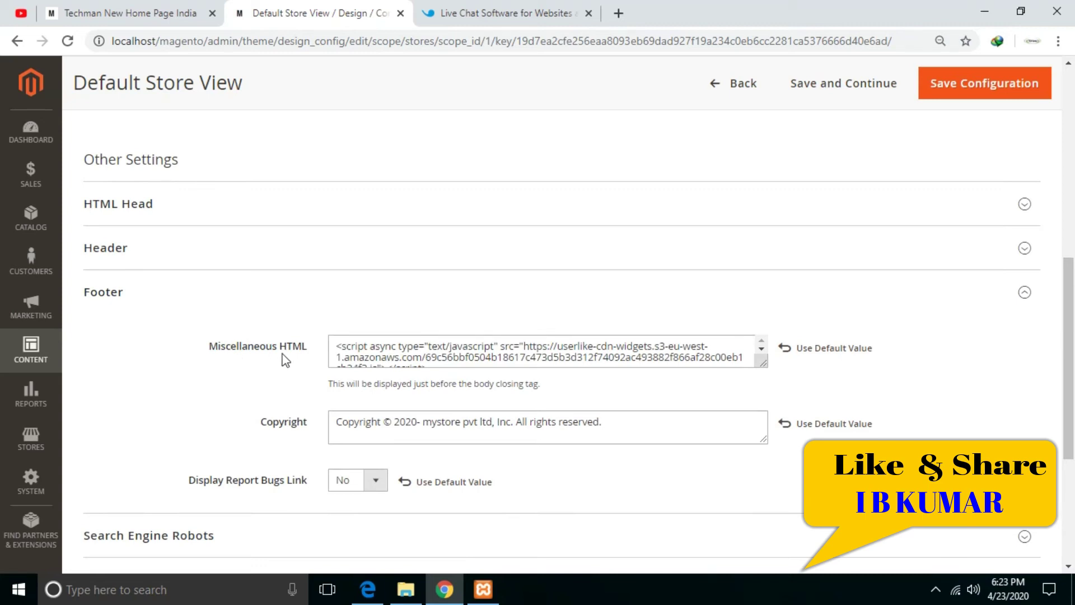
pyautogui.click(499, 12)
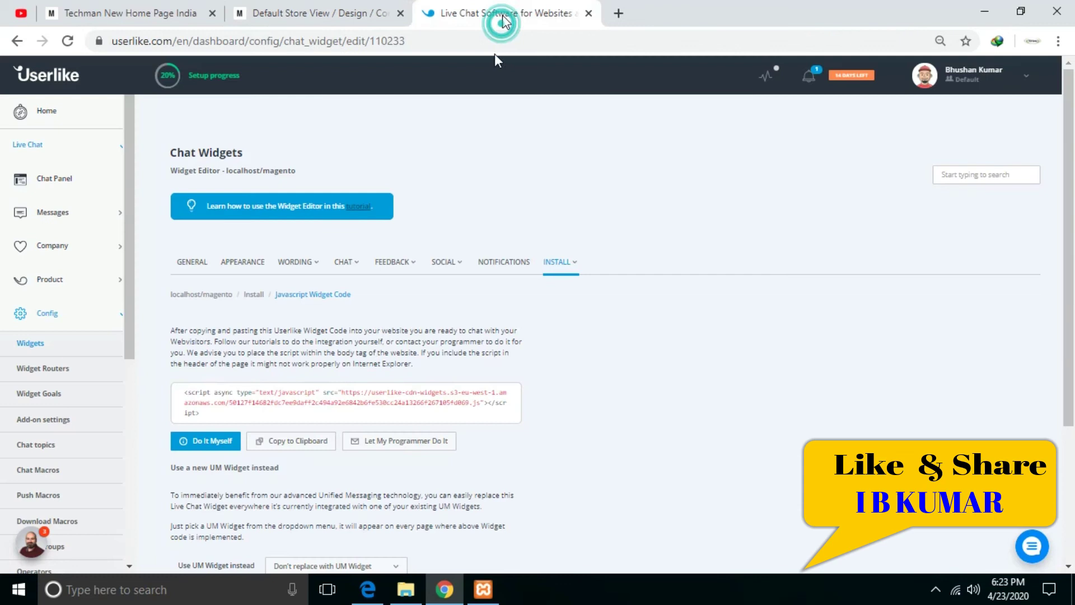
pyautogui.click(284, 441)
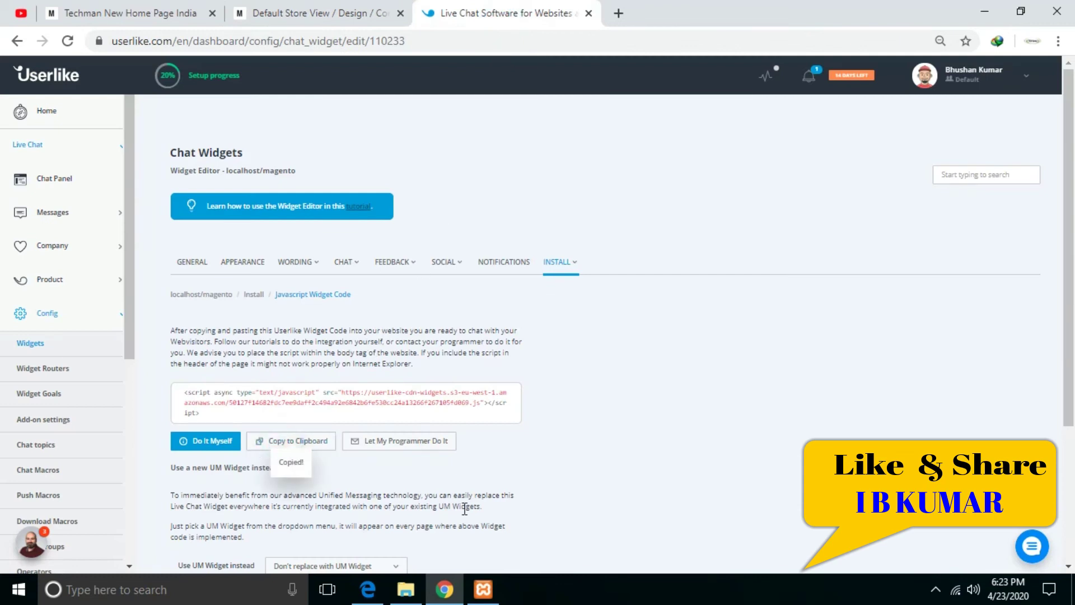
pyautogui.click(287, 13)
# - Replace the Miscellaneous HTML content with the Userlike script and save the configuration
pyautogui.click(336, 345)
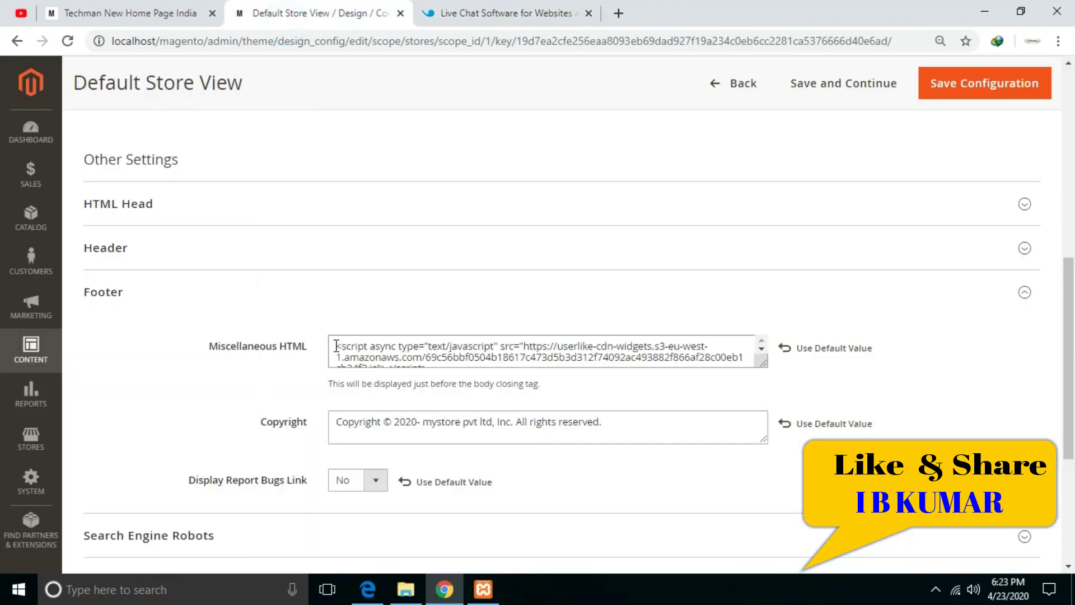
pyautogui.hotkey('ctrl', 'a')
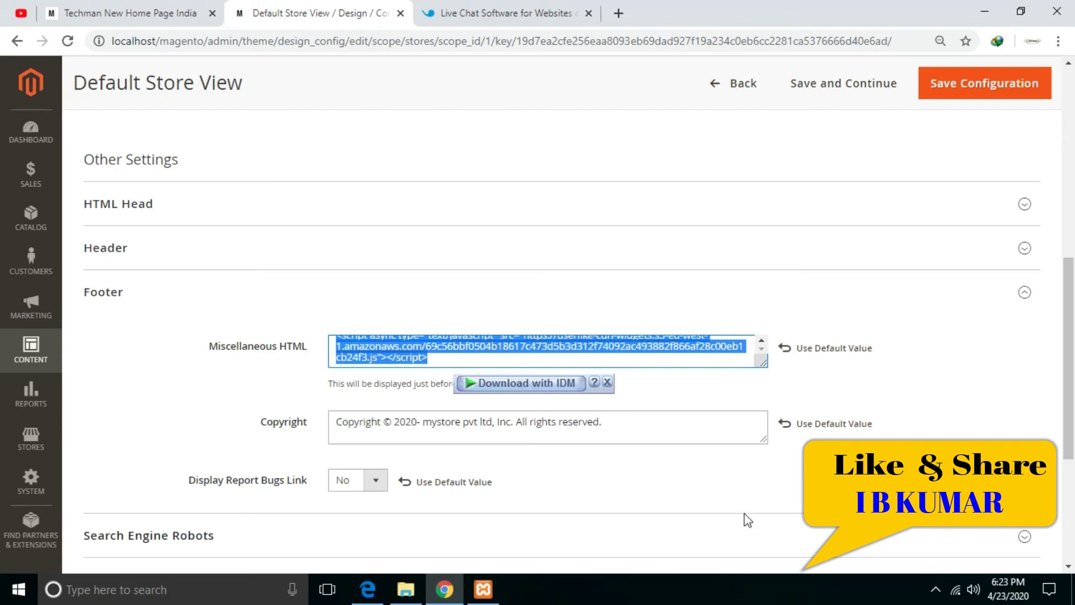
pyautogui.hotkey('ctrl', 'v')
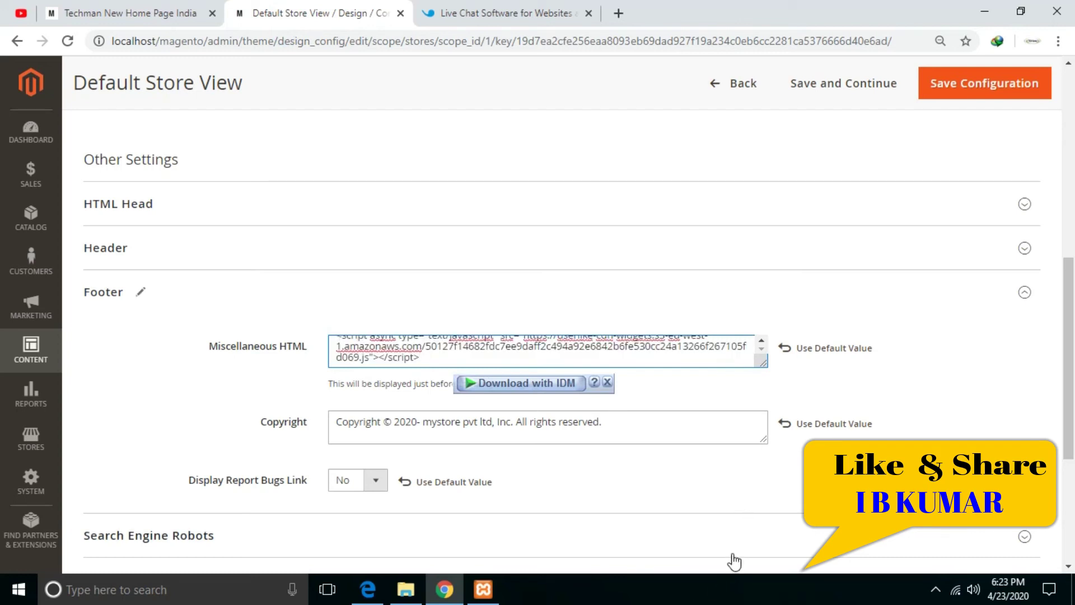
pyautogui.hotkey('ctrl', 'a')
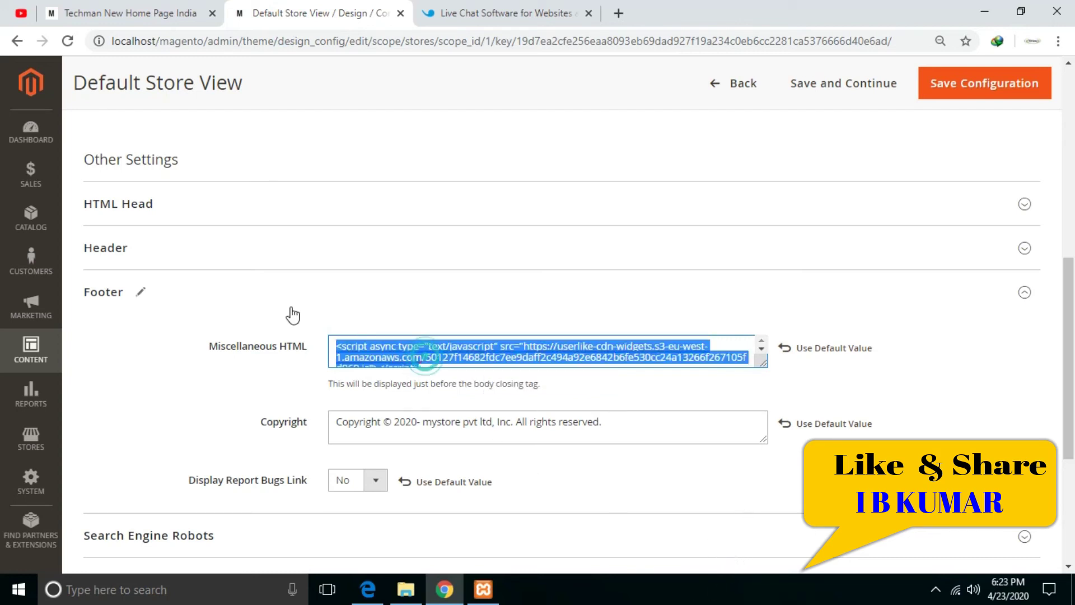
pyautogui.rightClick(405, 351)
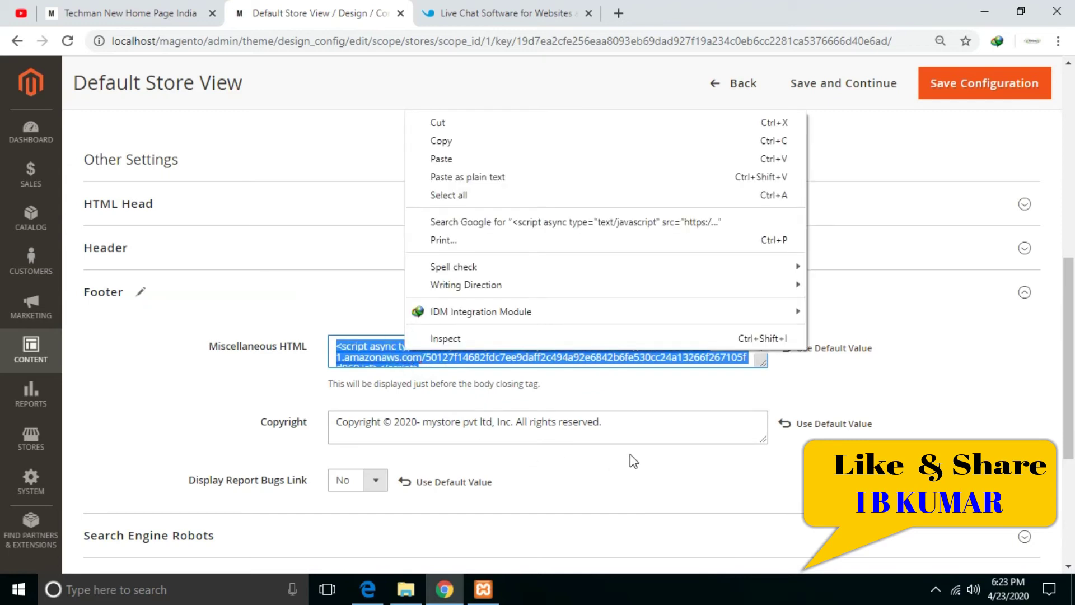
pyautogui.click(520, 385)
pyautogui.hotkey('ctrl', 'a')
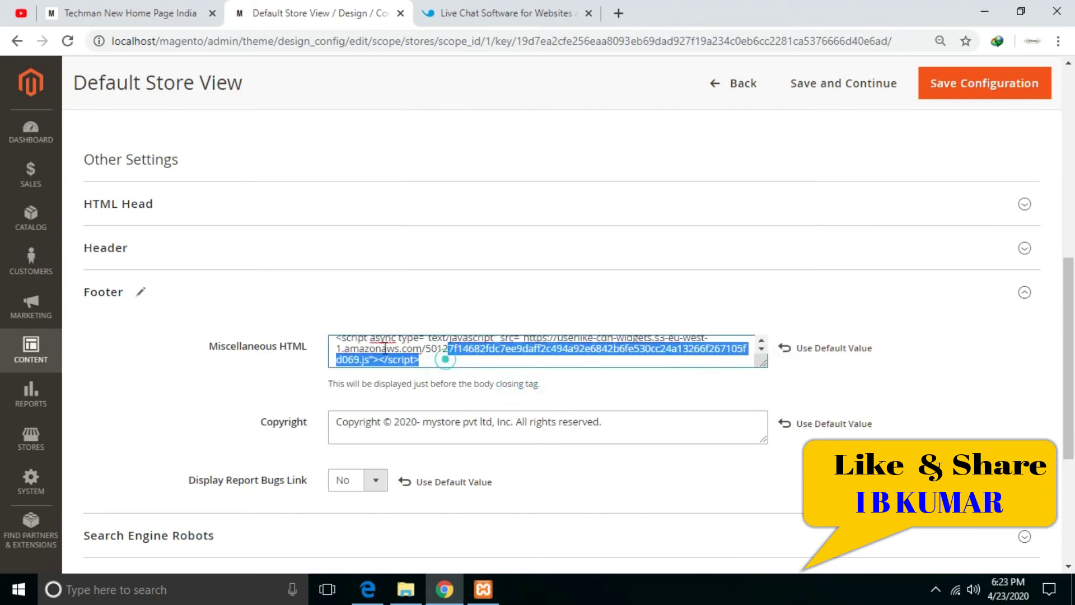
pyautogui.press('Delete')
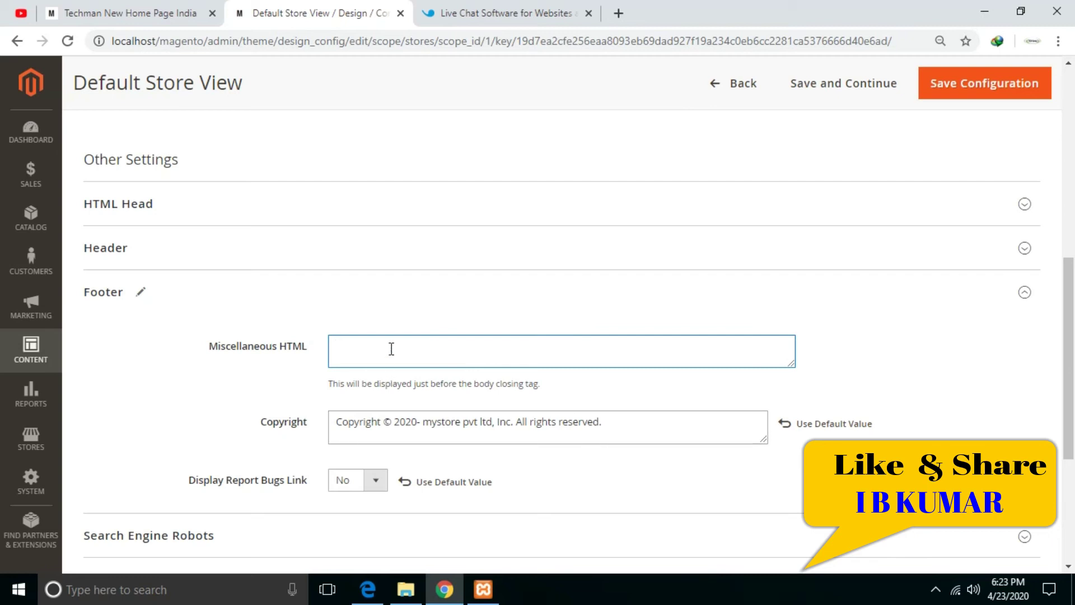
pyautogui.rightClick(391, 349)
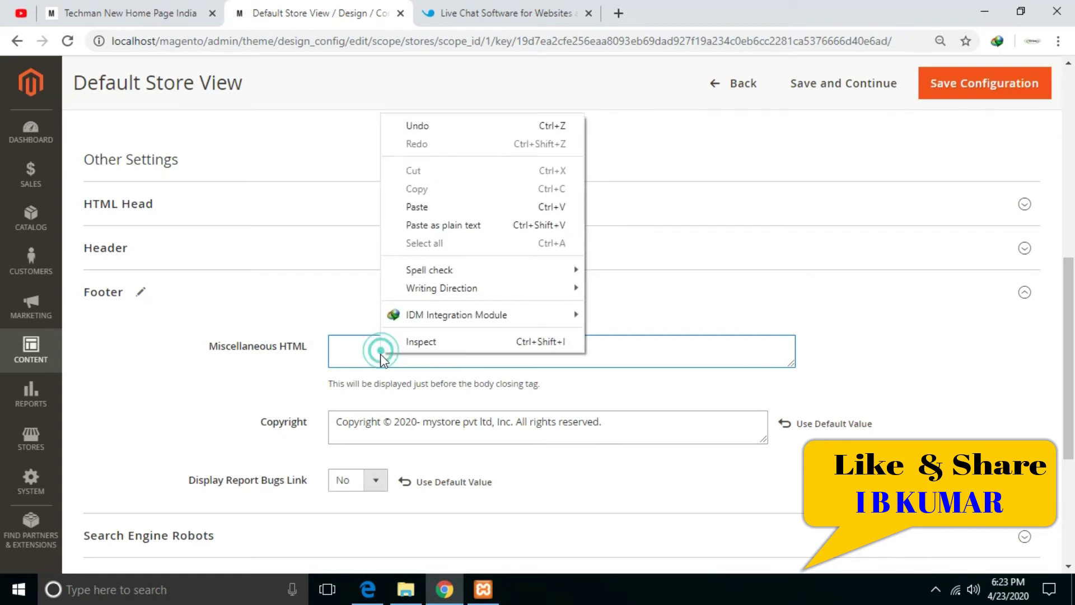
pyautogui.click(412, 201)
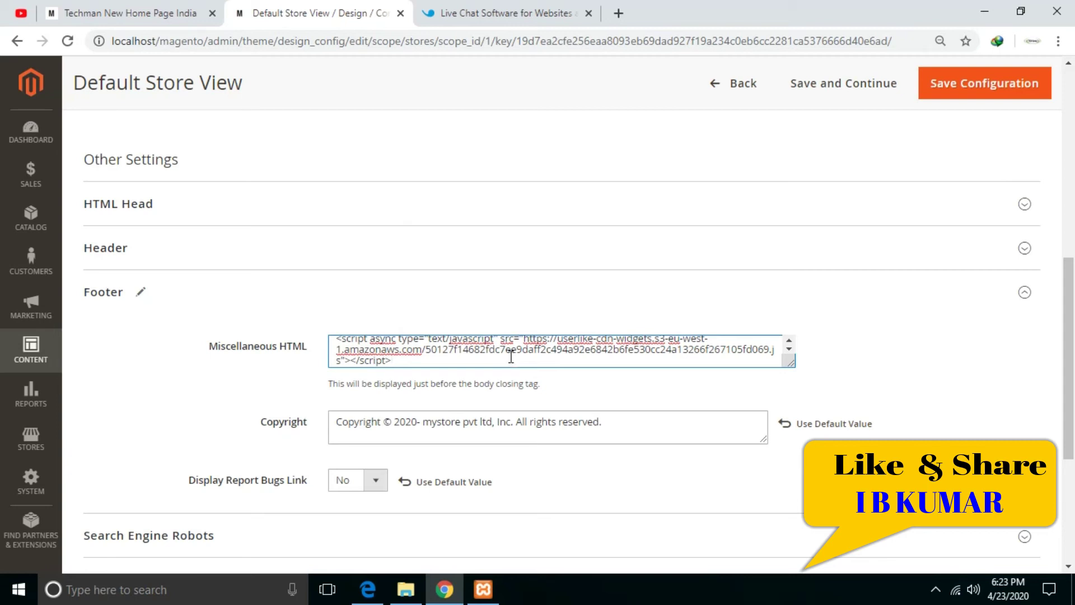
pyautogui.click(959, 90)
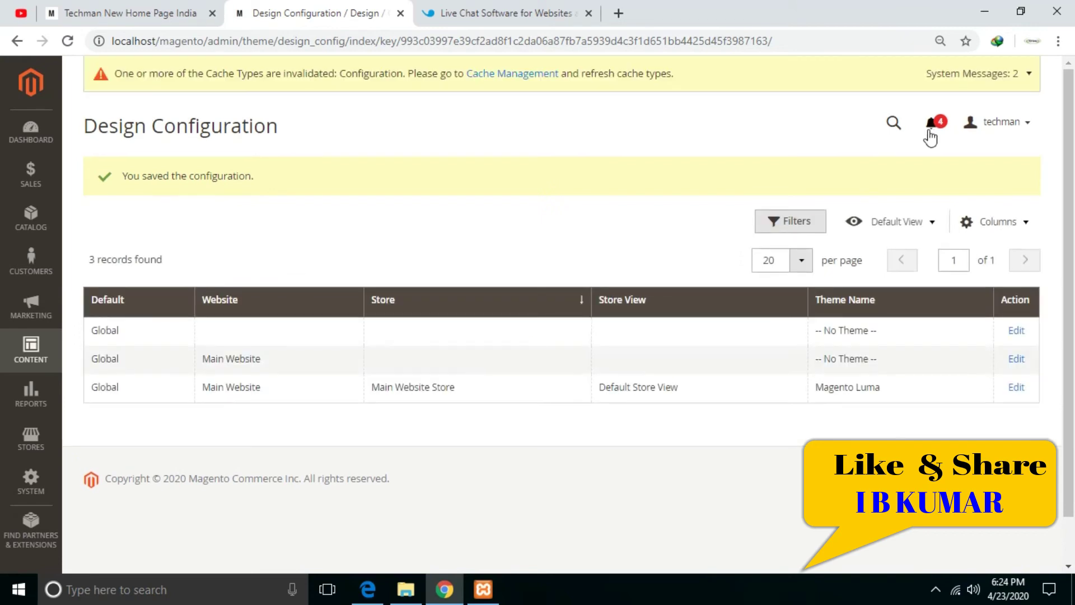
# - Flush the Magento cache in Cache Management and check all 16 cache types show Enabled
pyautogui.click(522, 79)
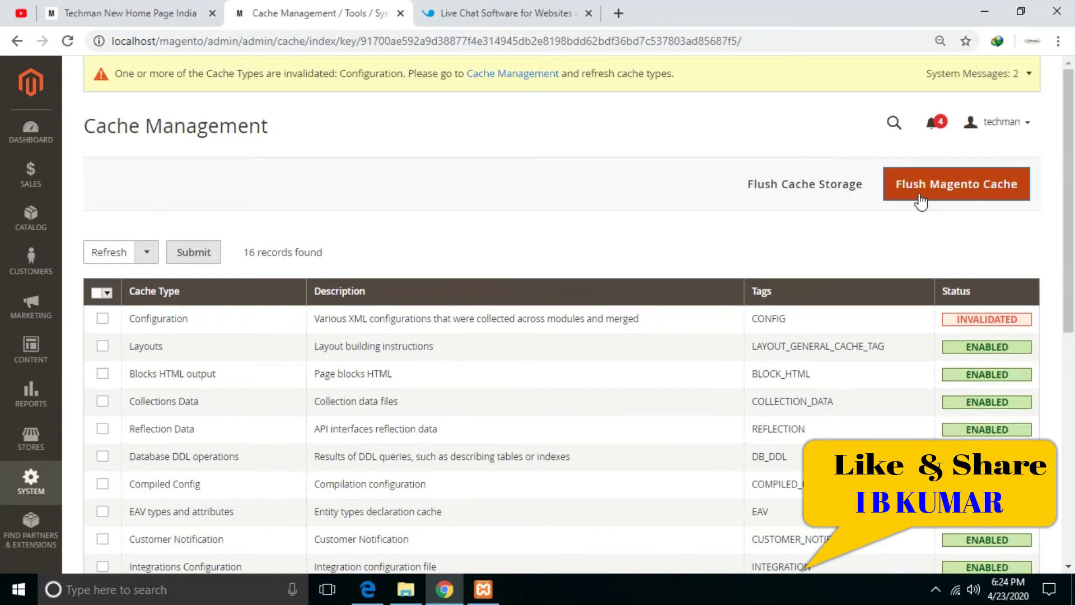
pyautogui.click(920, 197)
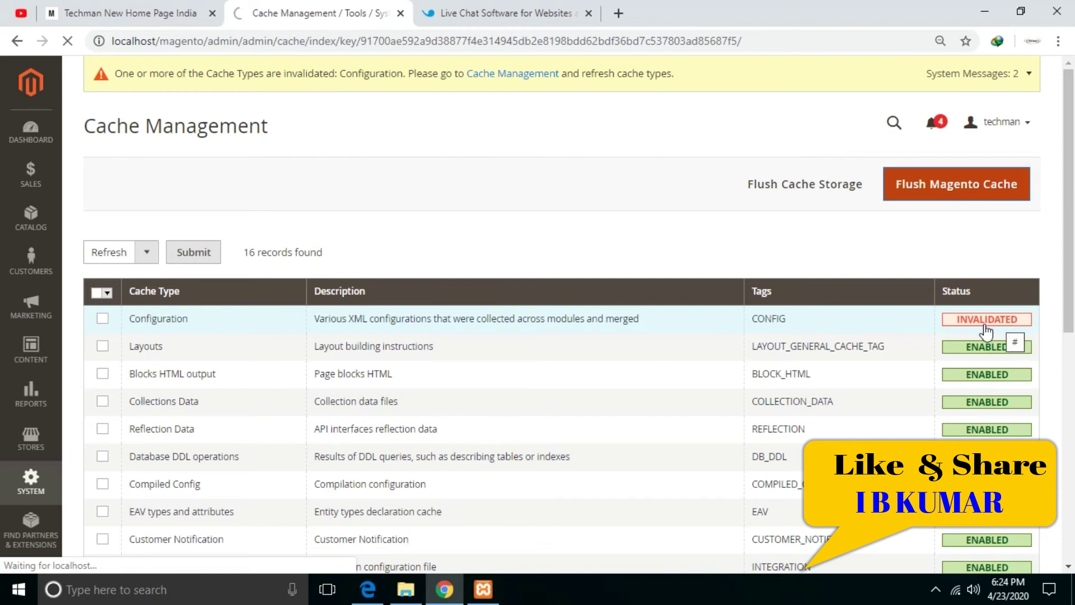
pyautogui.scroll(-4, 1050, 403)
pyautogui.scroll(3, 1050, 403)
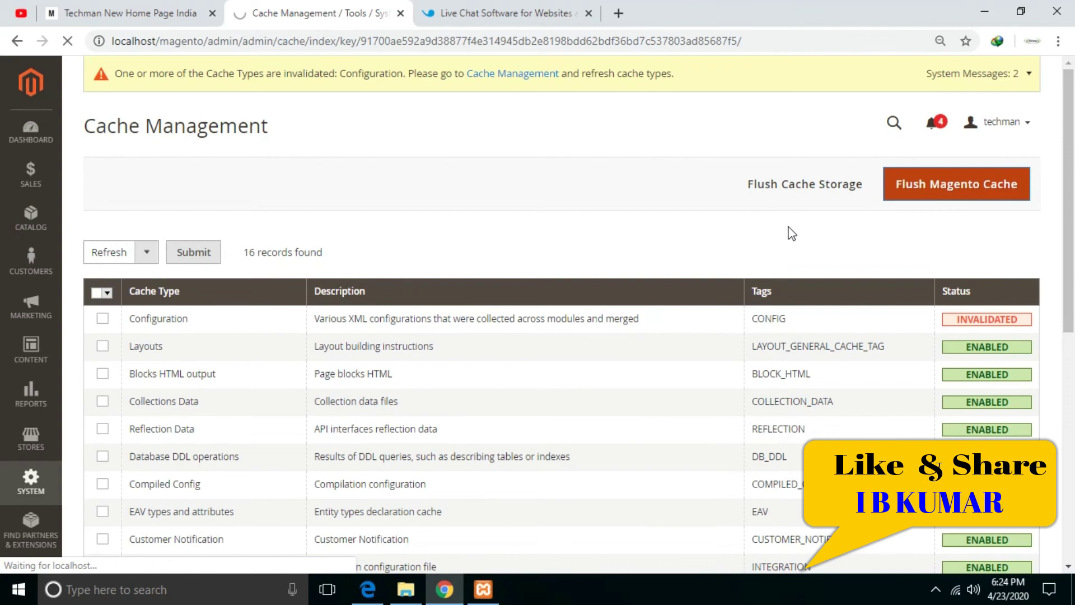
pyautogui.scroll(-3, 1042, 327)
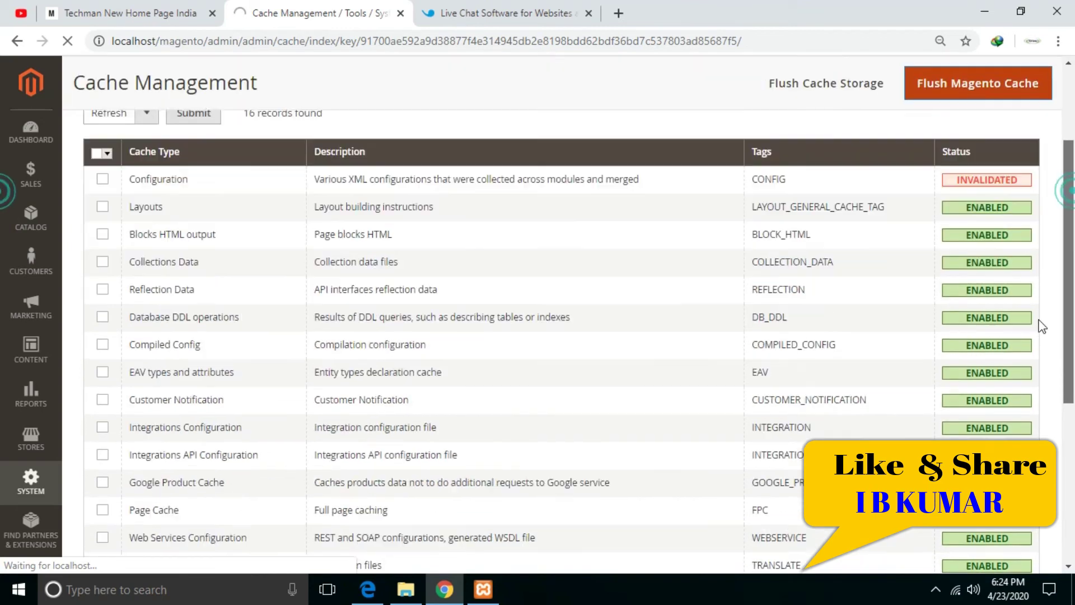
pyautogui.scroll(-5, 1042, 327)
pyautogui.scroll(8, 1036, 372)
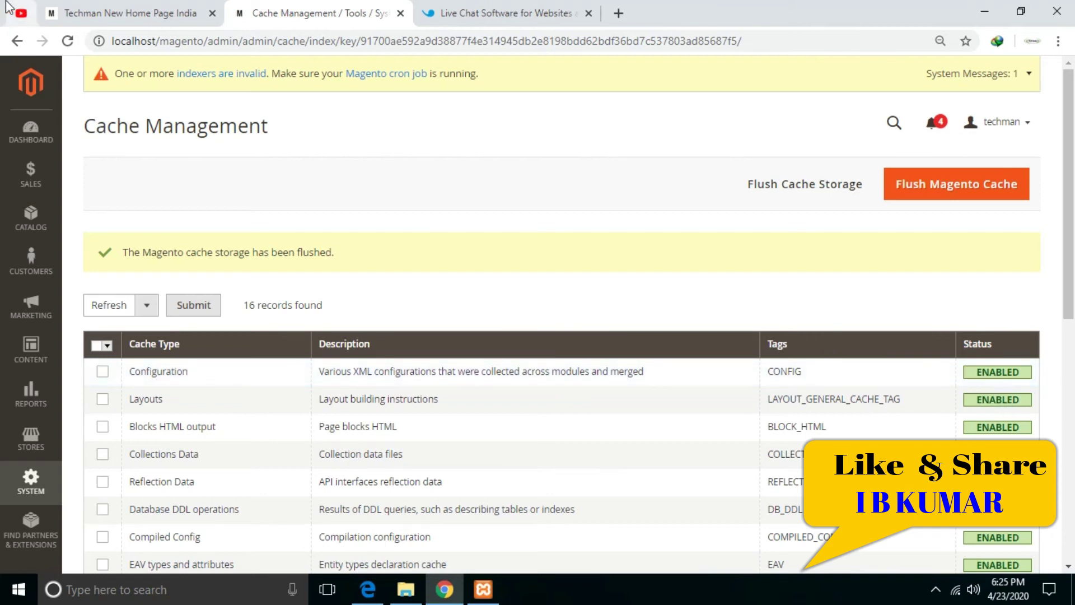
pyautogui.click(112, 13)
# - Reload the storefront so the chat widget loads, and open its leave-a-message form
pyautogui.click(68, 41)
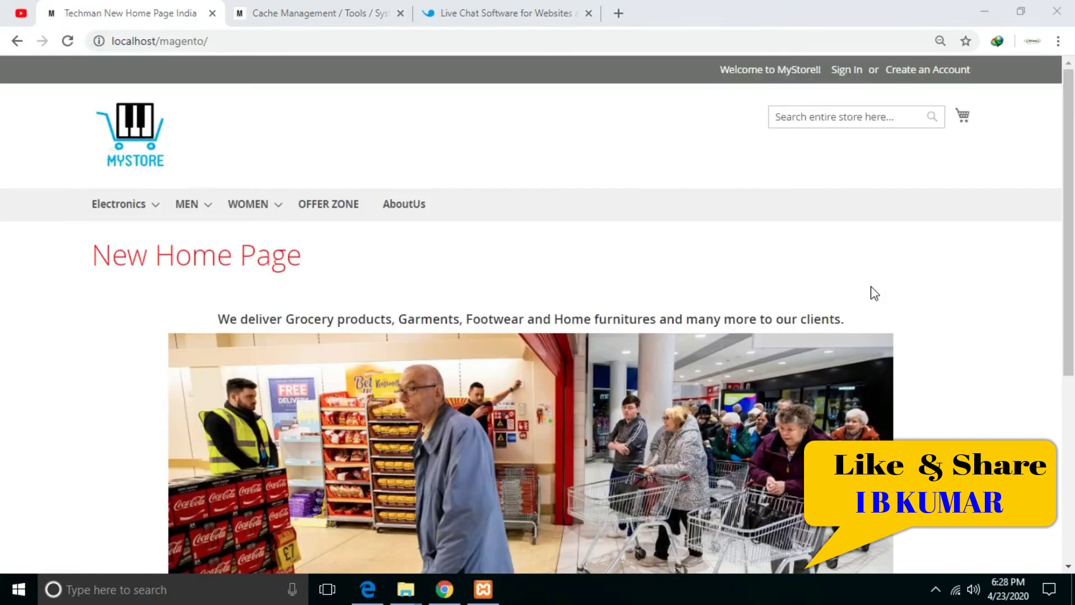
pyautogui.click(67, 41)
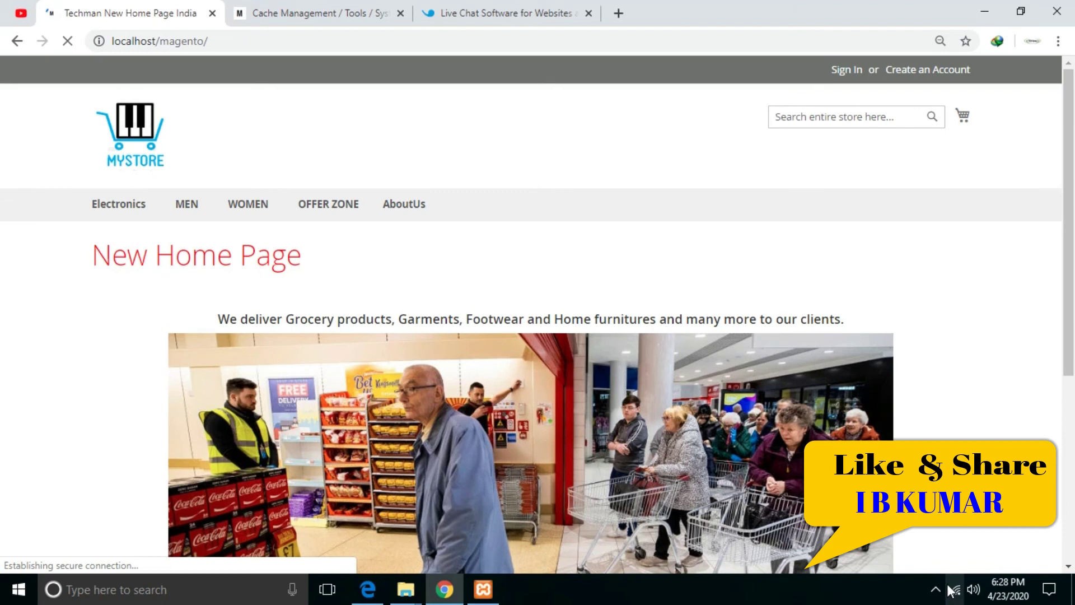
pyautogui.scroll(-5, 531, 314)
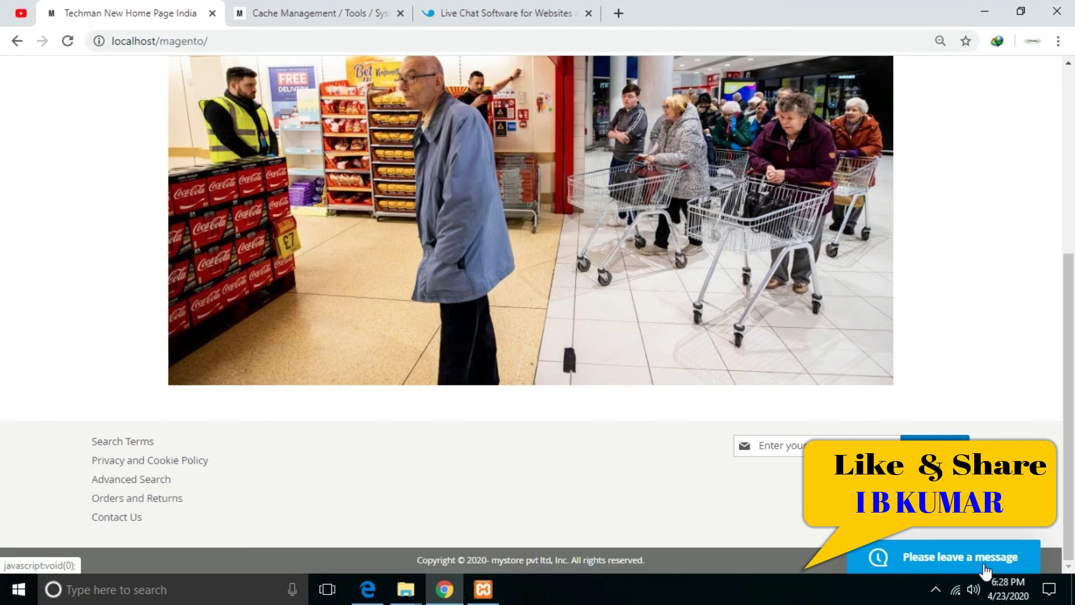
pyautogui.click(985, 569)
# - Enter the visitor's name and e-mail address in the chat message form
pyautogui.click(819, 311)
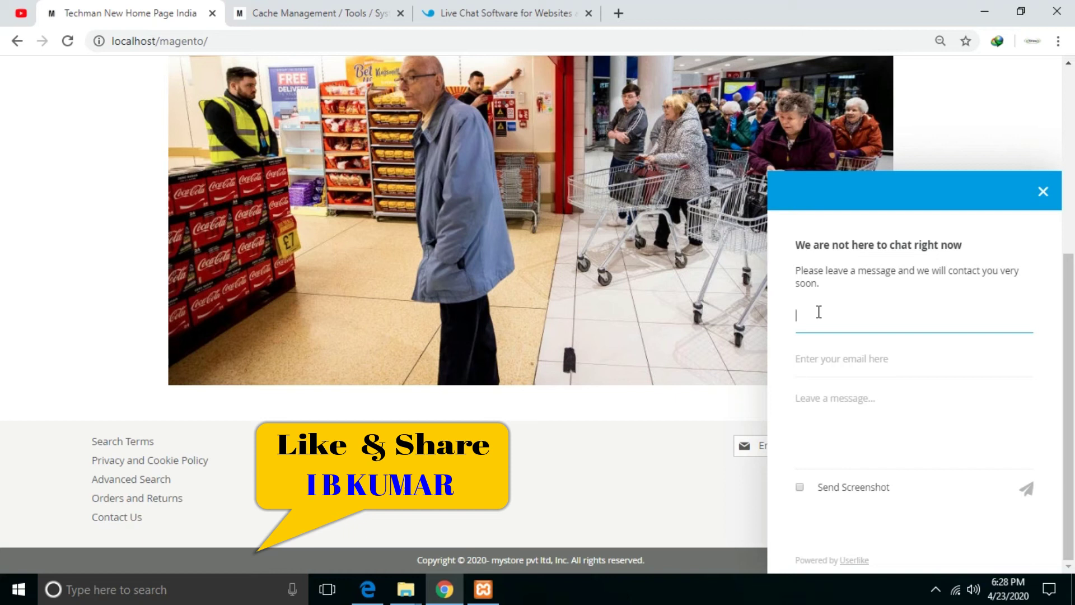
pyautogui.write('Raj')
pyautogui.press('Tab')
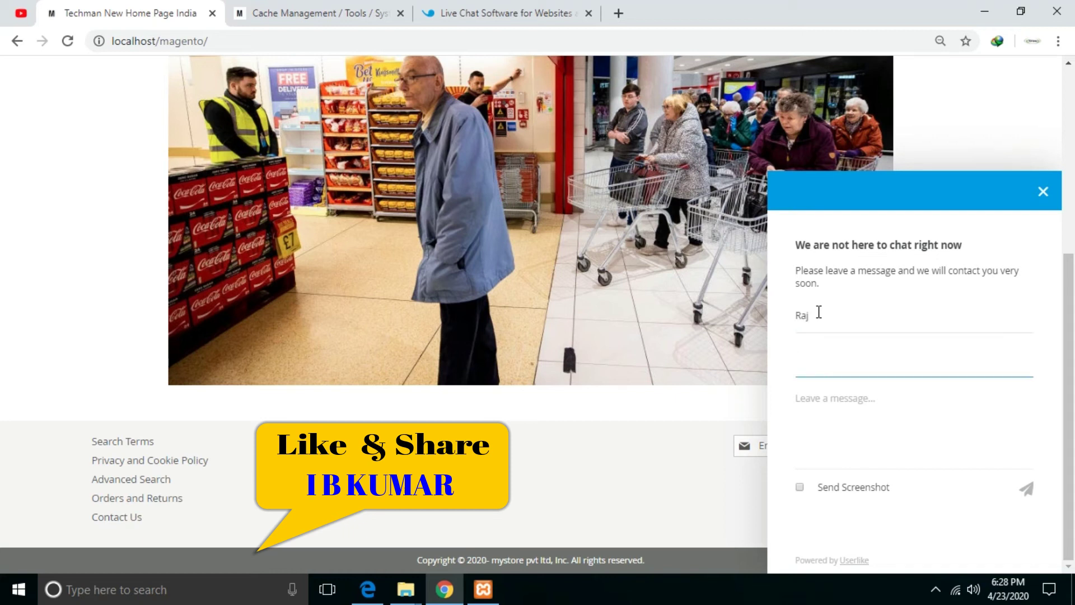
pyautogui.press('Tab')
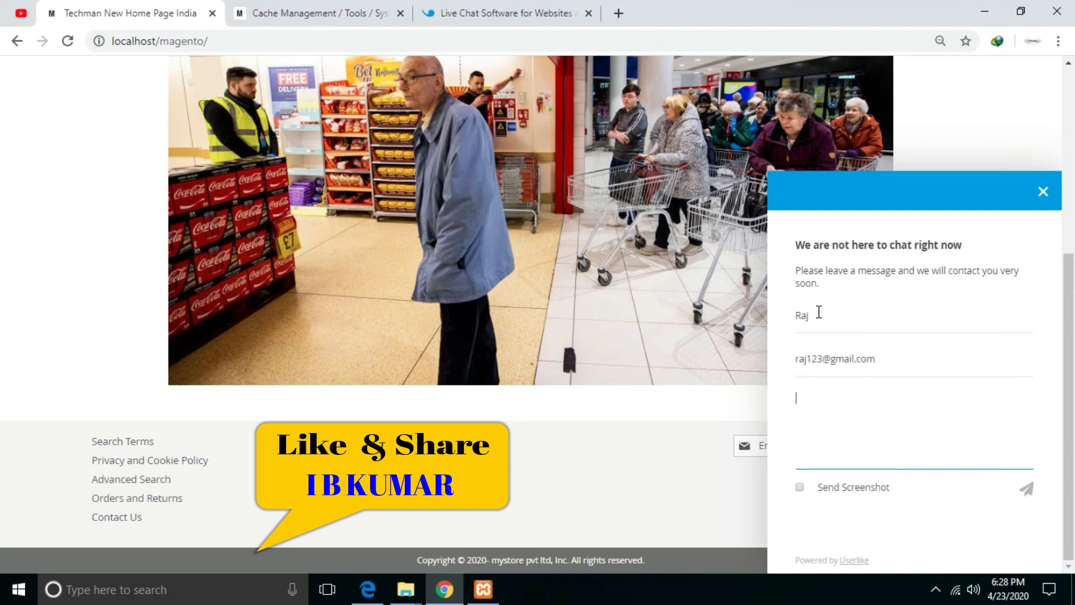
# - Send a message saying the noodle section is out of stock and asking when it returns
pyautogui.write('Hi do')
pyautogui.press('BackSpace')
pyautogui.press('BackSpace')
pyautogui.write('do')
pyautogui.press('BackSpace')
pyautogui.write('y')
pyautogui.press('BackSpace')
pyautogui.write('you')
pyautogui.write('r ')
pyautogui.write('maggy se')
pyautogui.press('BackSpace')
pyautogui.press('BackSpace')
pyautogui.press('BackSpace')
pyautogui.press('BackSpace')
pyautogui.press('BackSpace')
pyautogui.press('BackSpace')
pyautogui.press('BackSpace')
pyautogui.press('BackSpace')
pyautogui.write('noodle section is ')
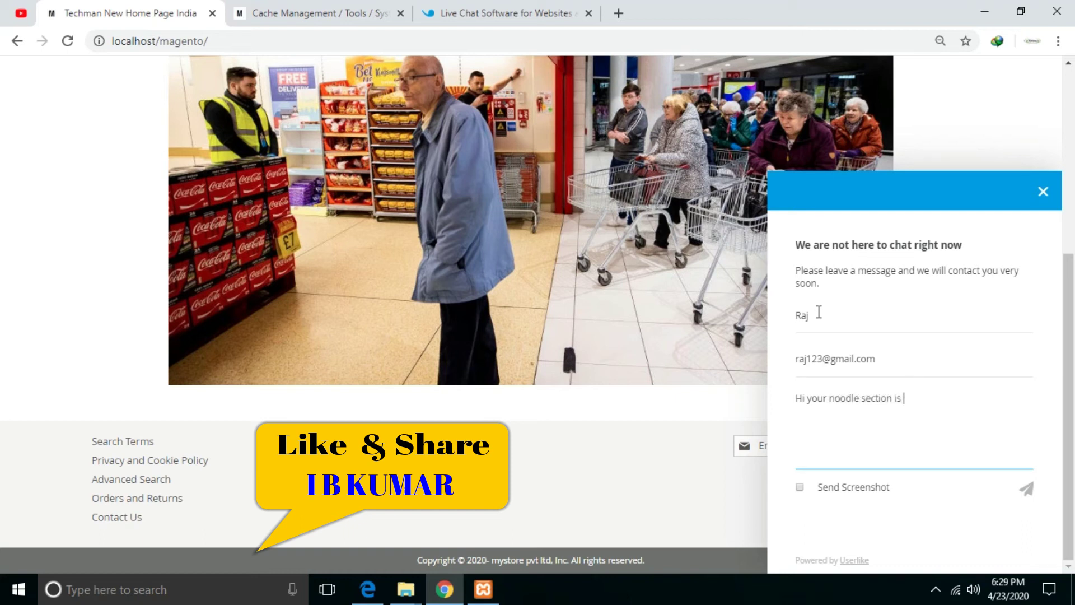
pyautogui.write('out of stock')
pyautogui.write(' when')
pyautogui.press('BackSpace')
pyautogui.press('BackSpace')
pyautogui.press('BackSpace')
pyautogui.press('BackSpace')
pyautogui.press('BackSpace')
pyautogui.write(',')
pyautogui.write('an u tell w')
pyautogui.write('hen')
pyautogui.write(' it will be')
pyautogui.write(' in you')
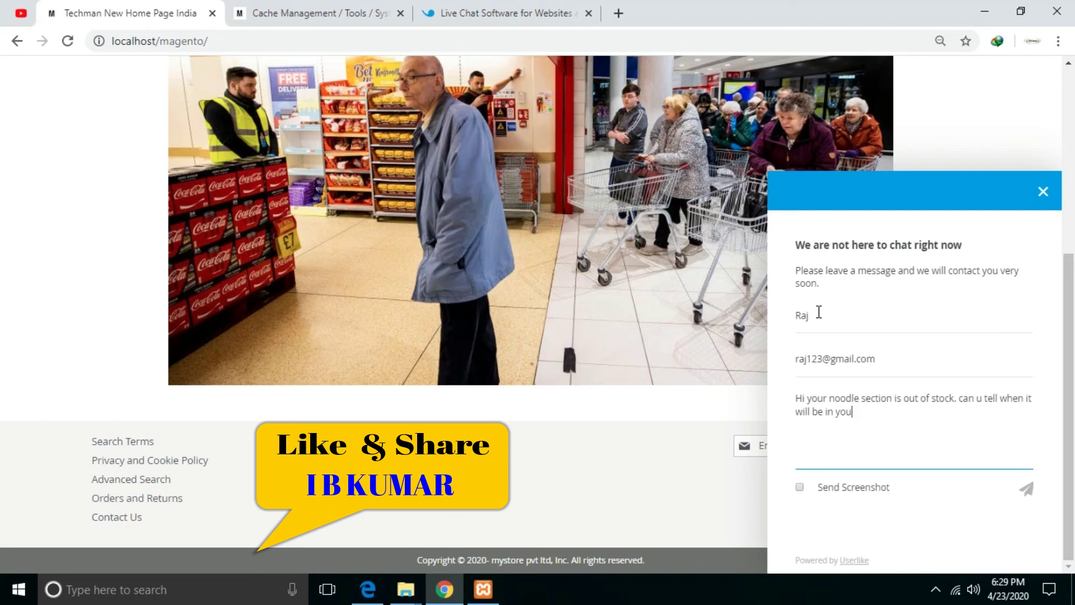
pyautogui.write('our stock?')
pyautogui.click(1027, 489)
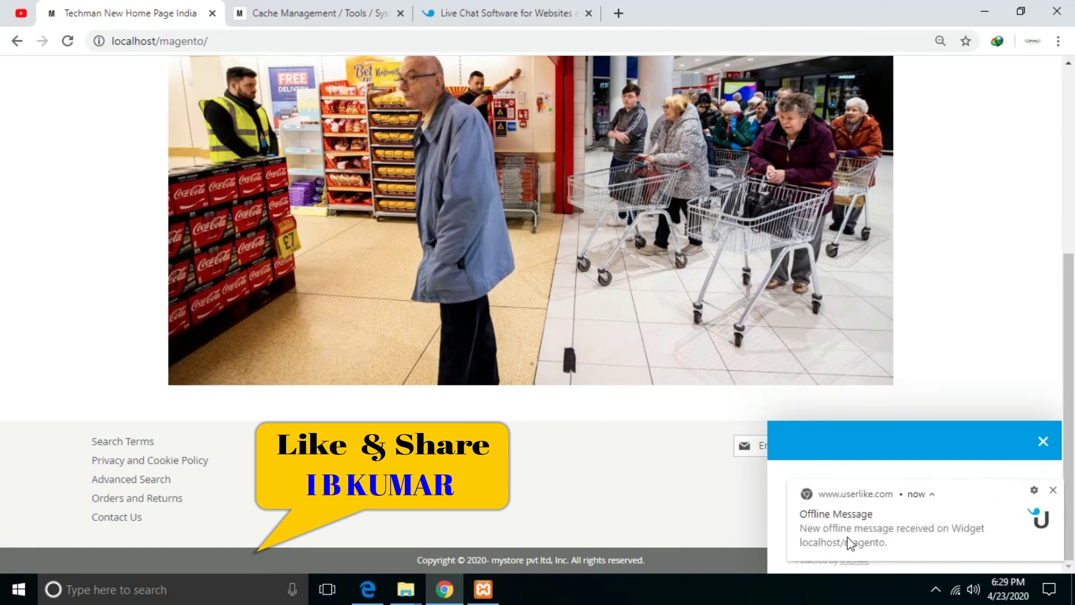
pyautogui.click(476, 14)
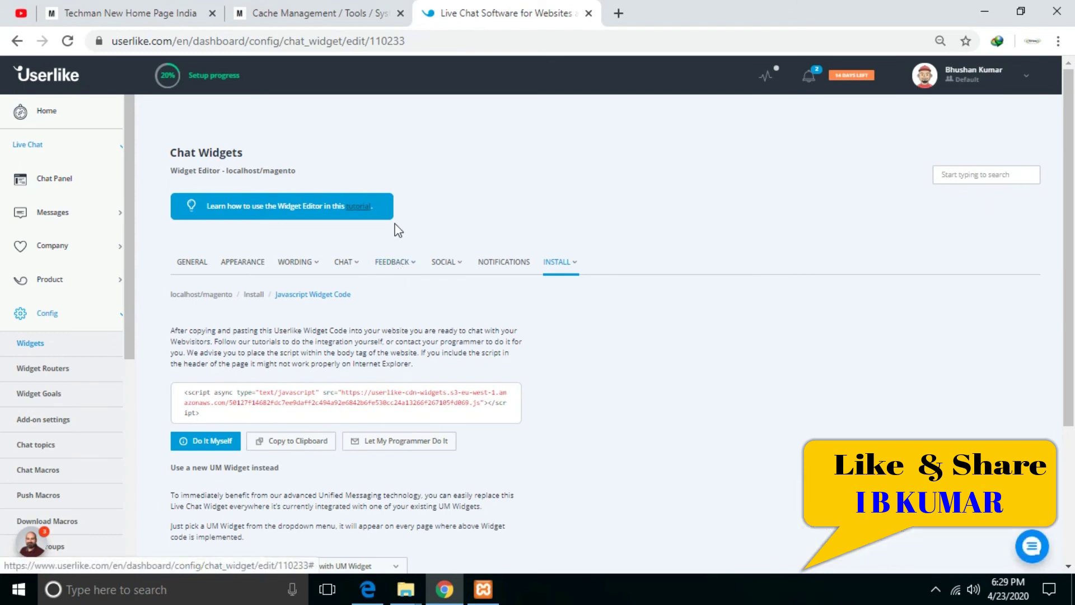
# - Open the Userlike Chat Panel, check the Default operator group, and close the audio extension bar
pyautogui.click(50, 181)
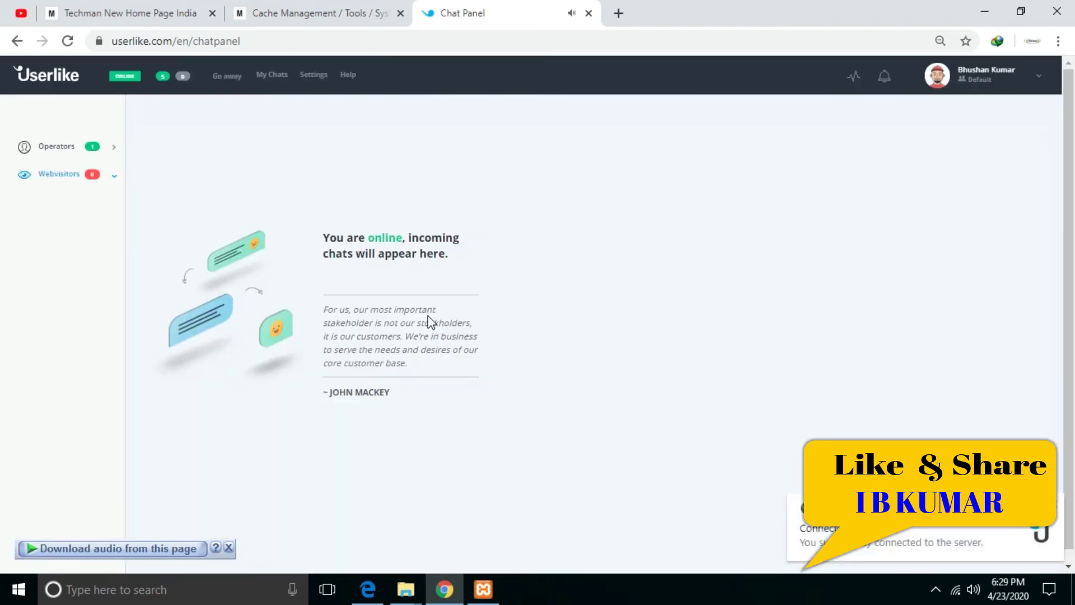
pyautogui.click(66, 146)
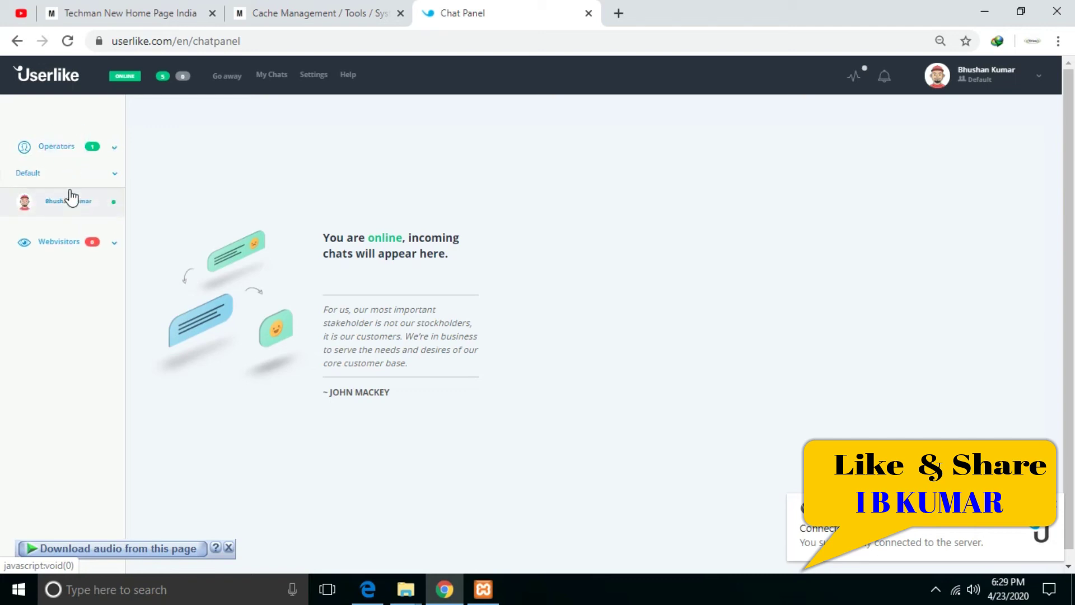
pyautogui.click(71, 203)
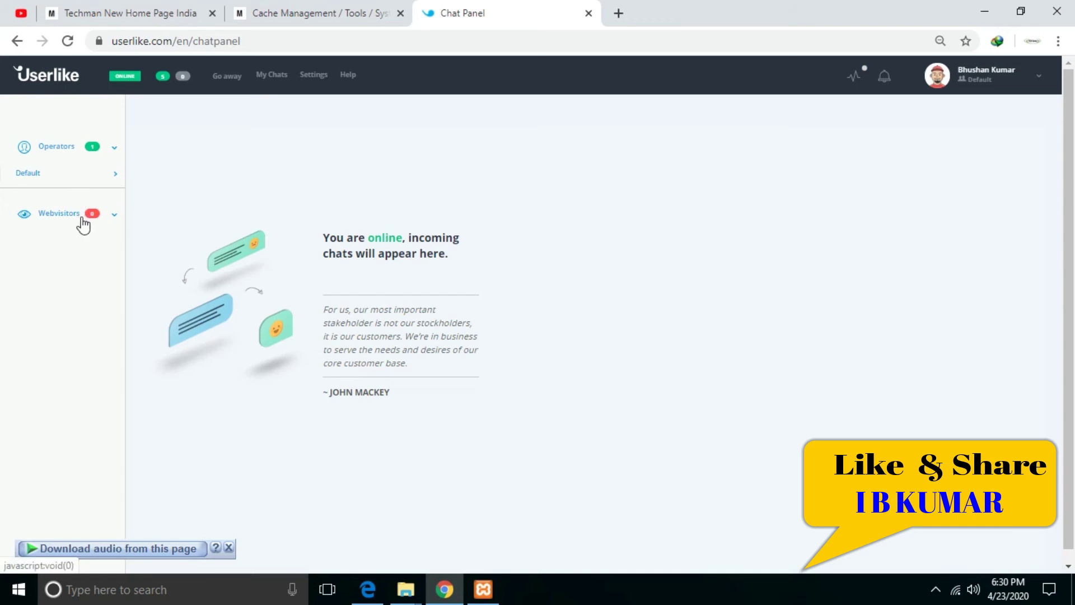
pyautogui.click(229, 548)
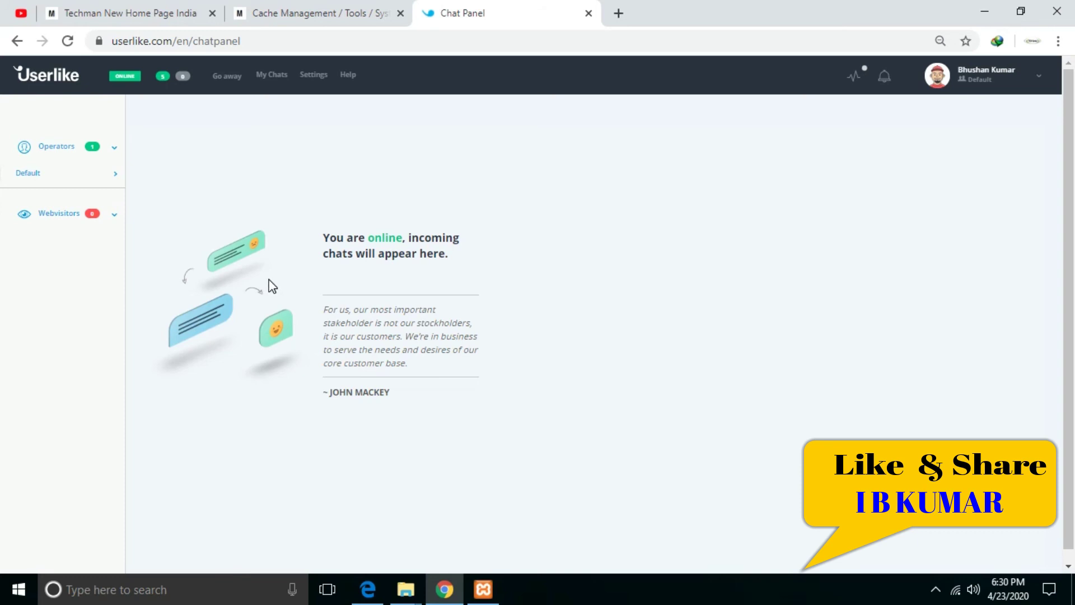
pyautogui.moveTo(320, 308); pyautogui.dragTo(412, 369)
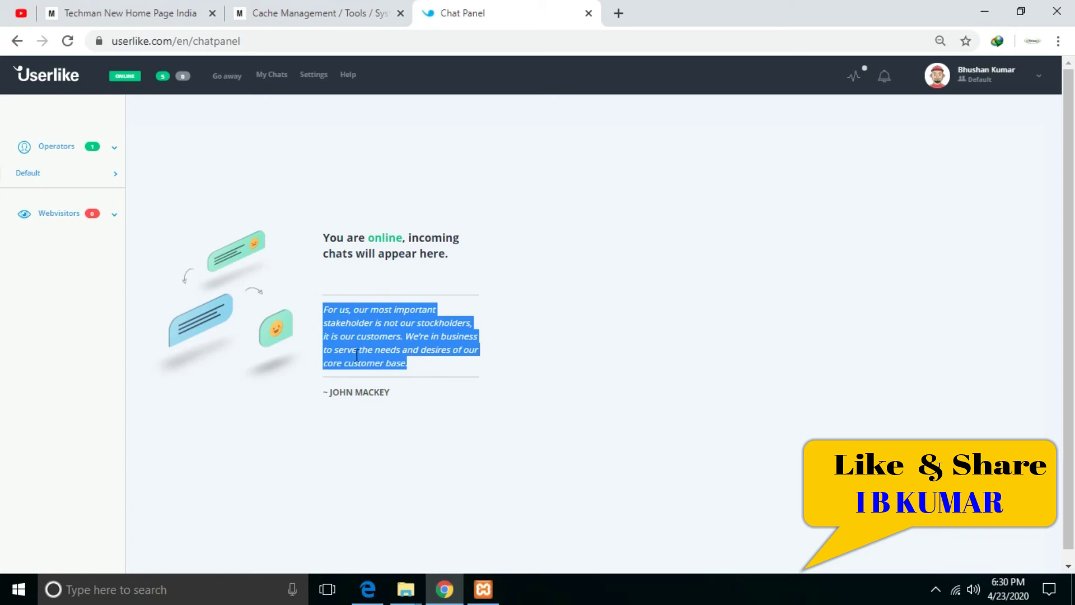
pyautogui.click(413, 362)
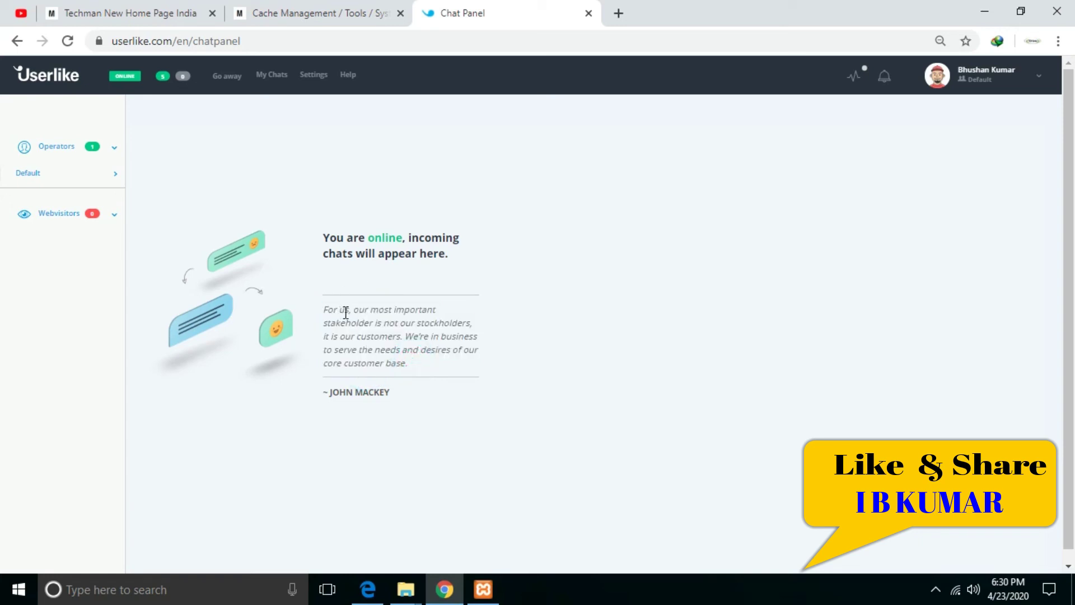